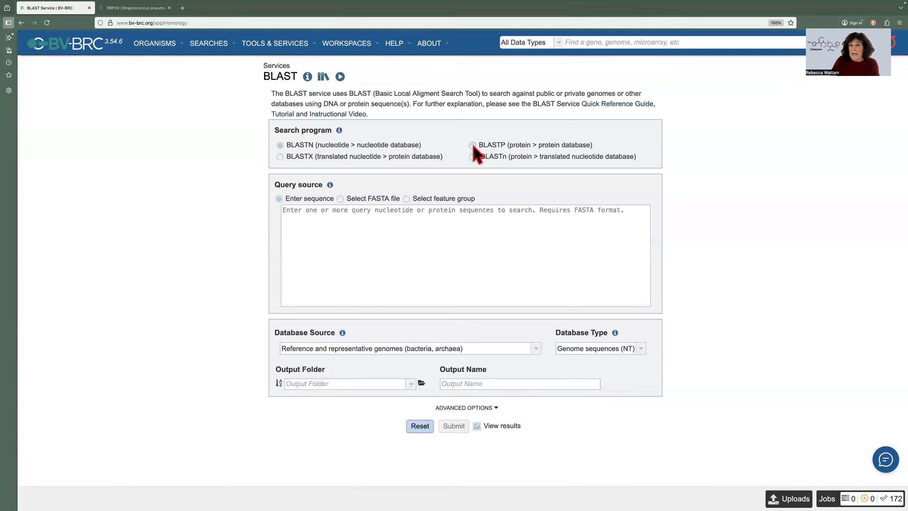
Step: Choose the BLASTP search program and copy the PBP2X [Streptococcus pneumoniae] FASTA record from the NCBI page into the query sequence
{"action": "left_click", "coordinate": [472, 145]}
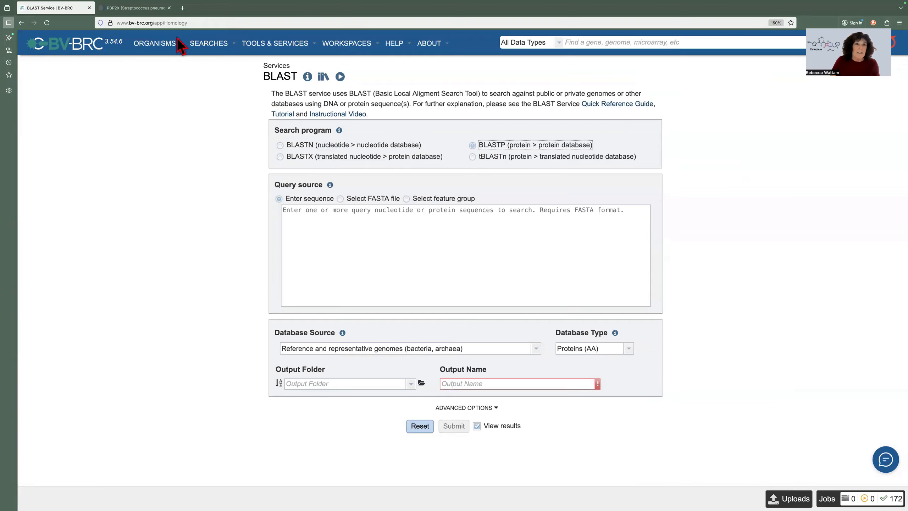
{"action": "left_click", "coordinate": [137, 27]}
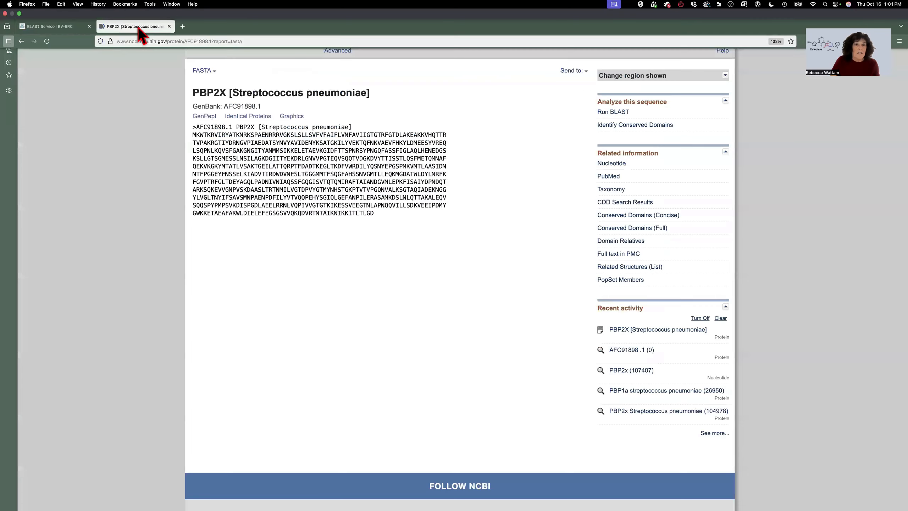
{"action": "left_click_drag", "start_coordinate": [374, 212], "coordinate": [192, 133]}
{"action": "key", "text": "super+c"}
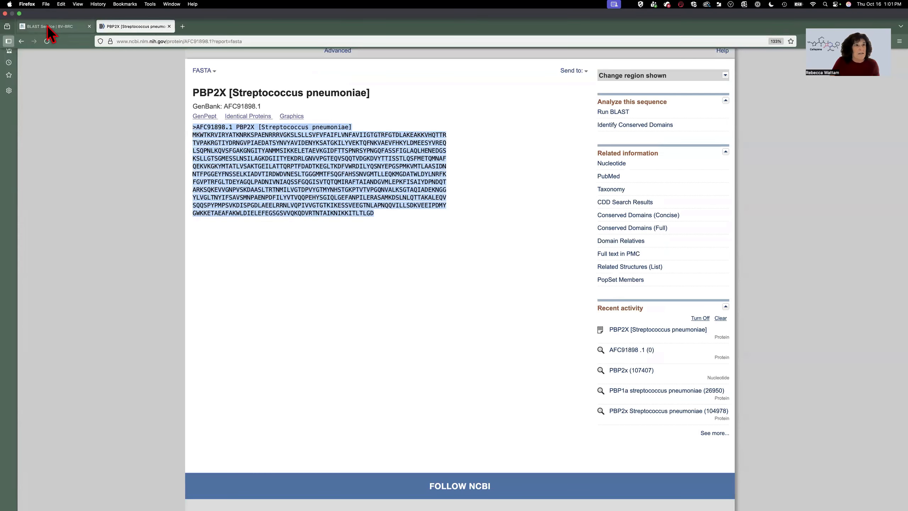
{"action": "left_click", "coordinate": [49, 27]}
{"action": "left_click", "coordinate": [297, 213]}
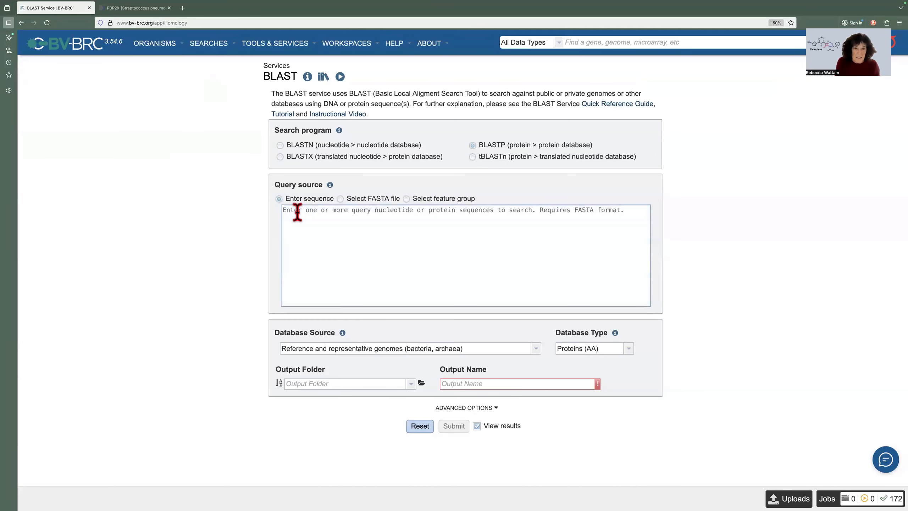
{"action": "key", "text": "super+v"}
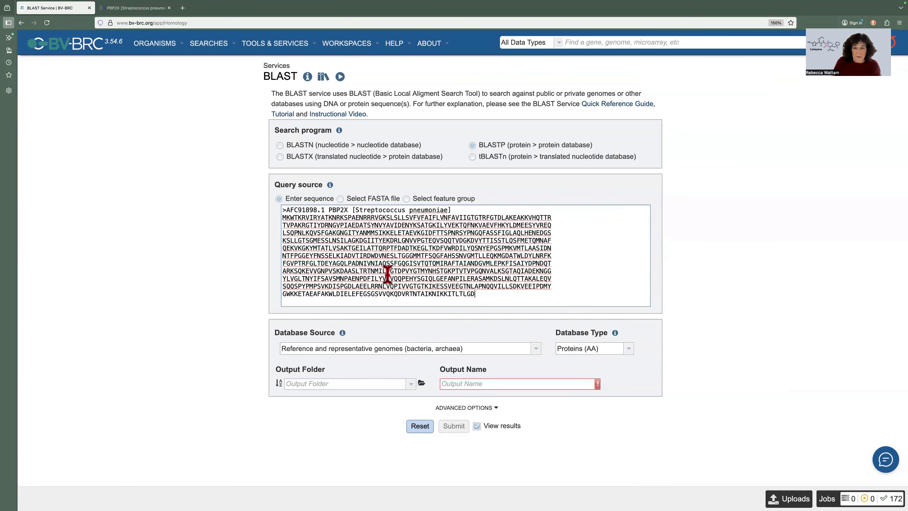
Step: Set the database source to a selected genome list and choose the reference genome Mycobacterium tuberculosis H37Rv [83332.12]
{"action": "left_click", "coordinate": [537, 348]}
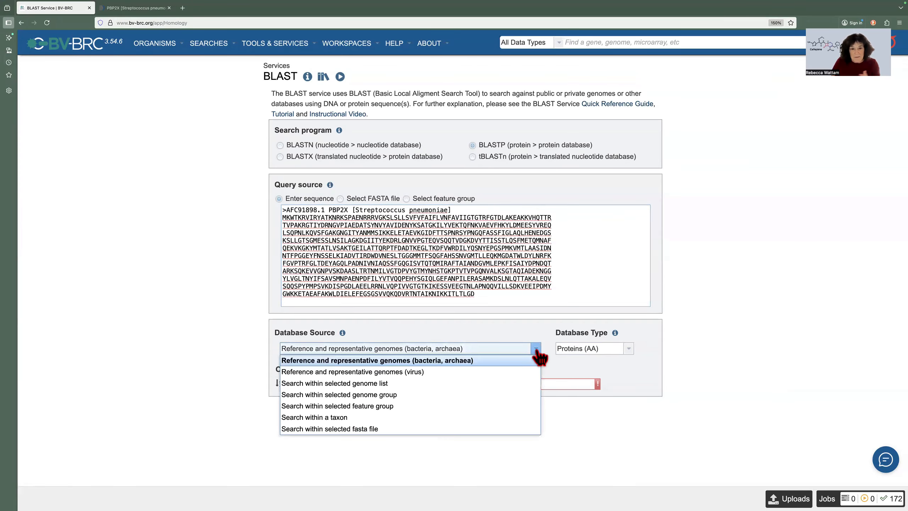
{"action": "left_click", "coordinate": [381, 385]}
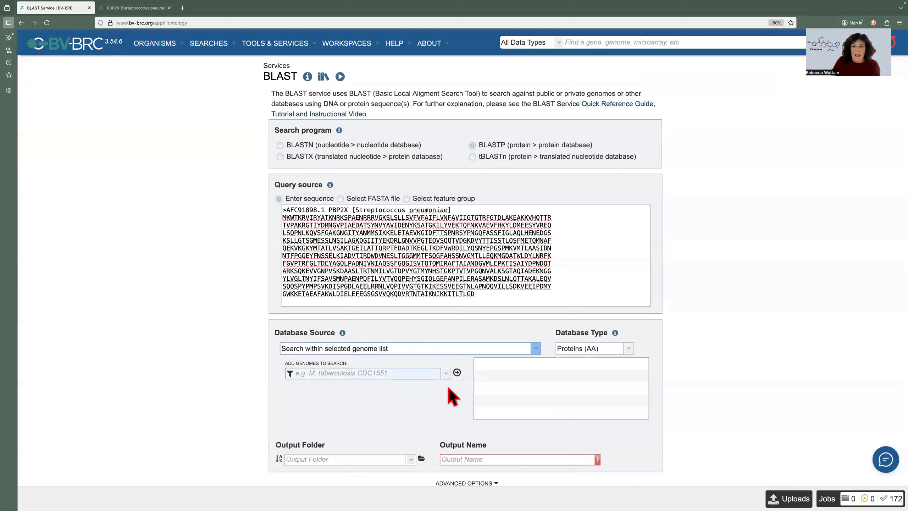
{"action": "left_click", "coordinate": [345, 374]}
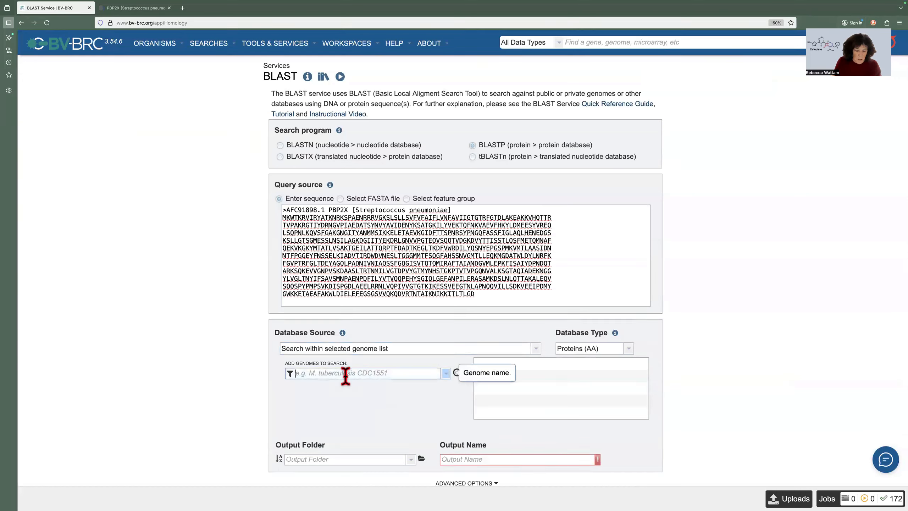
{"action": "type", "text": "H37"}
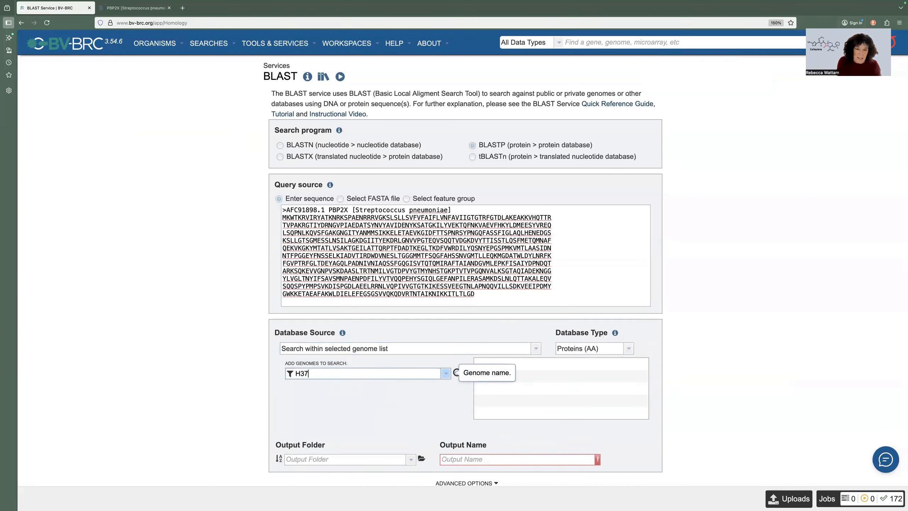
{"action": "type", "text": "R"}
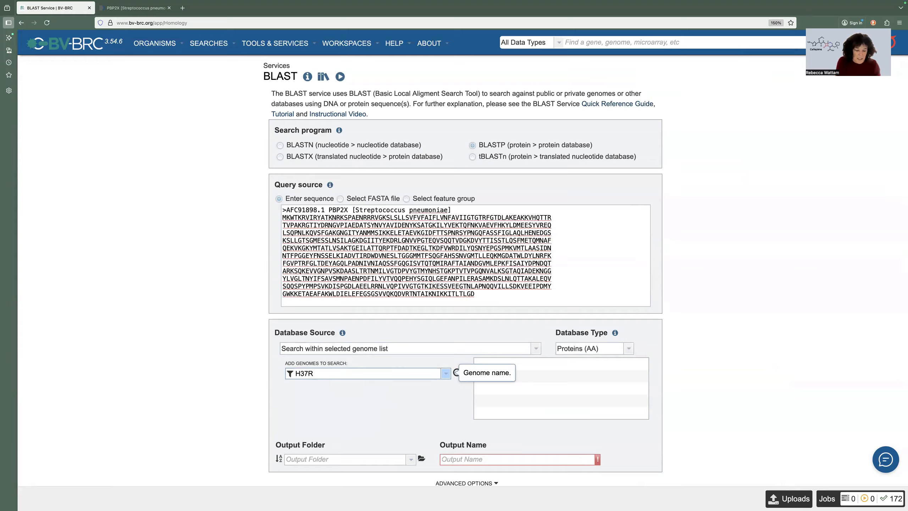
{"action": "type", "text": "v"}
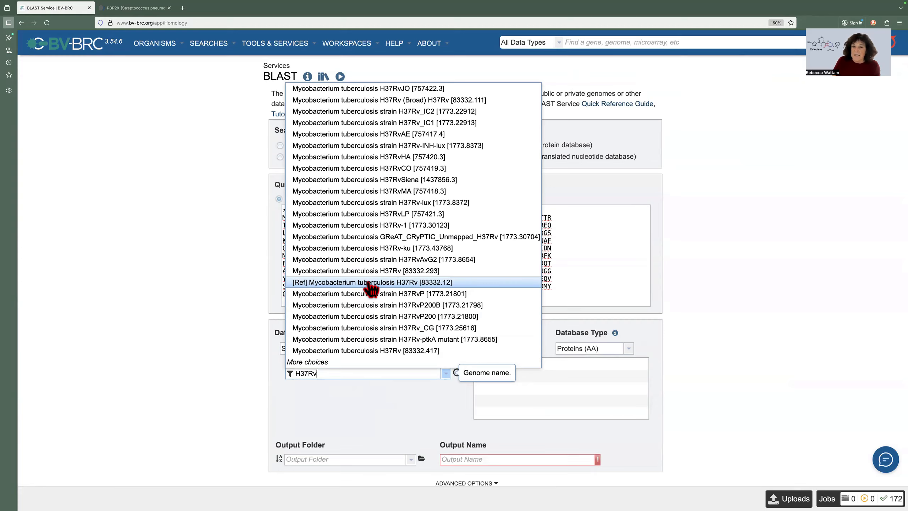
{"action": "left_click", "coordinate": [369, 282]}
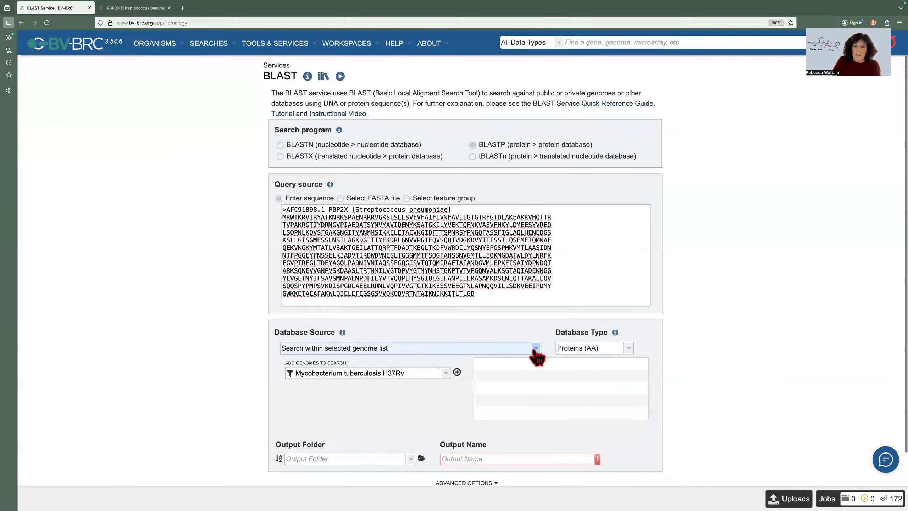
Step: Switch the database source to a selected genome group and choose the group Tetracycline susceptible Good 2009
{"action": "left_click", "coordinate": [536, 347]}
{"action": "left_click", "coordinate": [393, 394]}
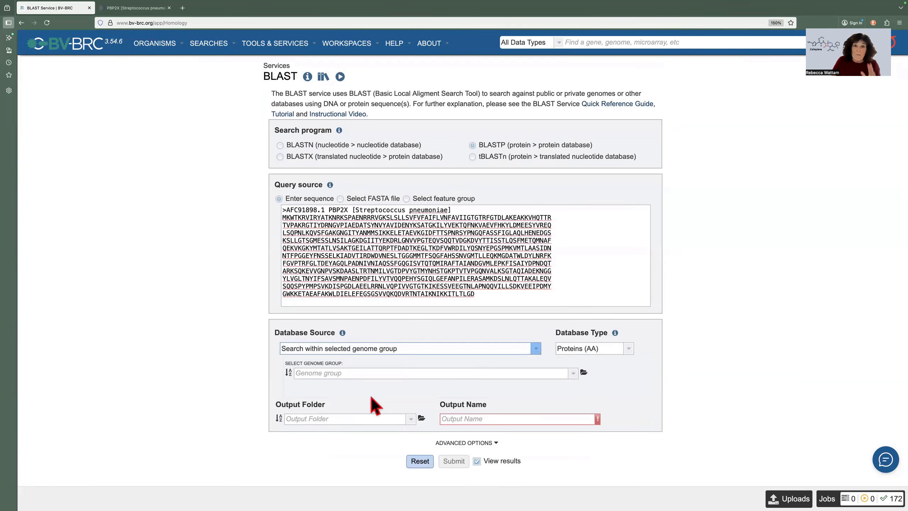
{"action": "left_click", "coordinate": [573, 373]}
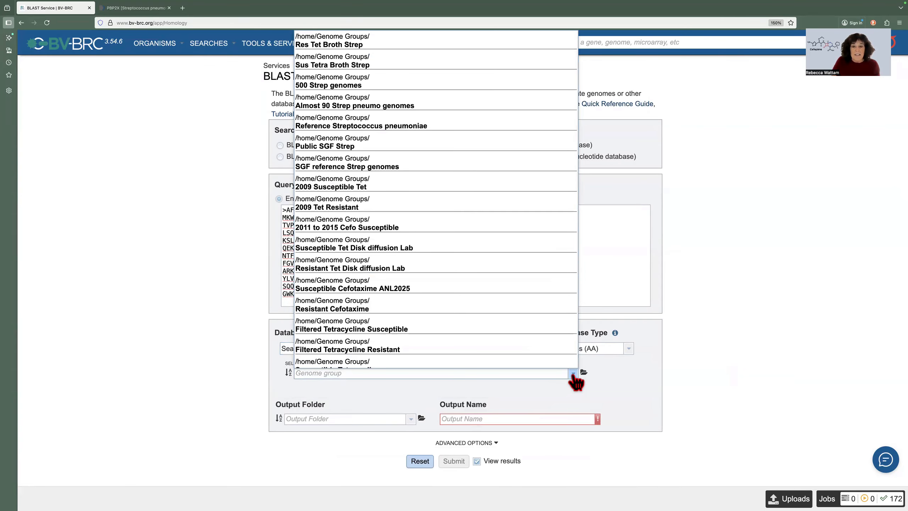
{"action": "left_click", "coordinate": [574, 375]}
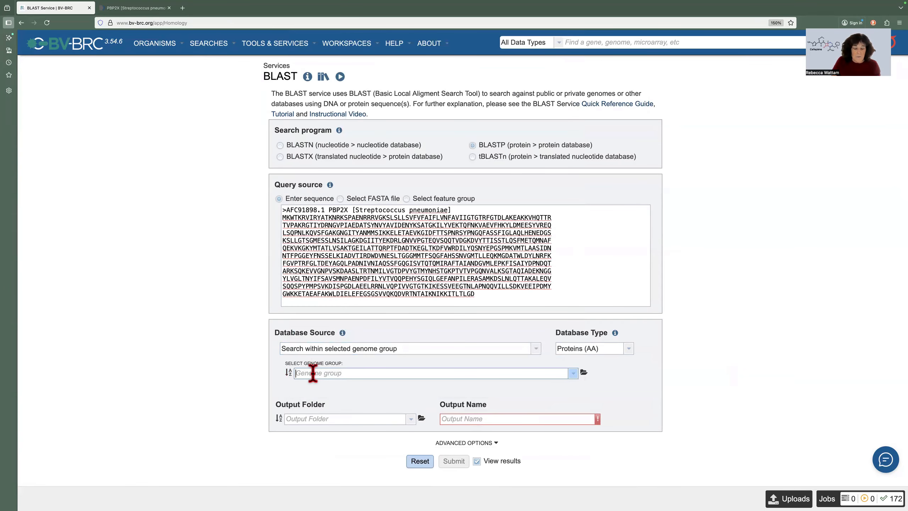
{"action": "type", "text": "Tet"}
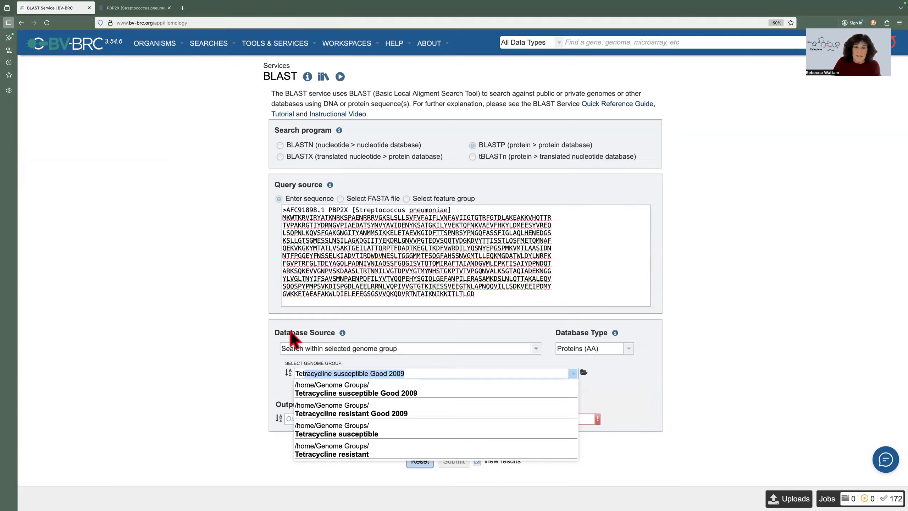
{"action": "left_click", "coordinate": [475, 335]}
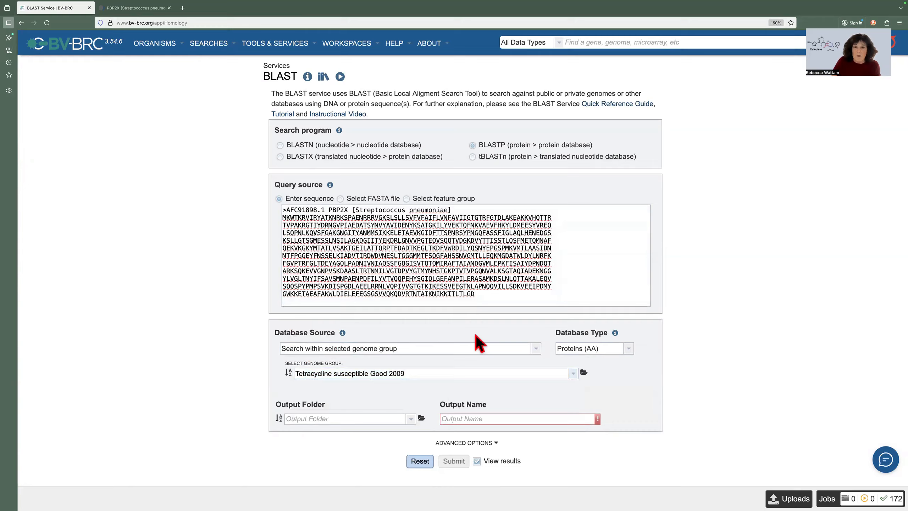
Step: Switch the database source to a selected feature group, browse the Feature Groups workspace folder, and leave without choosing one
{"action": "left_click", "coordinate": [535, 348]}
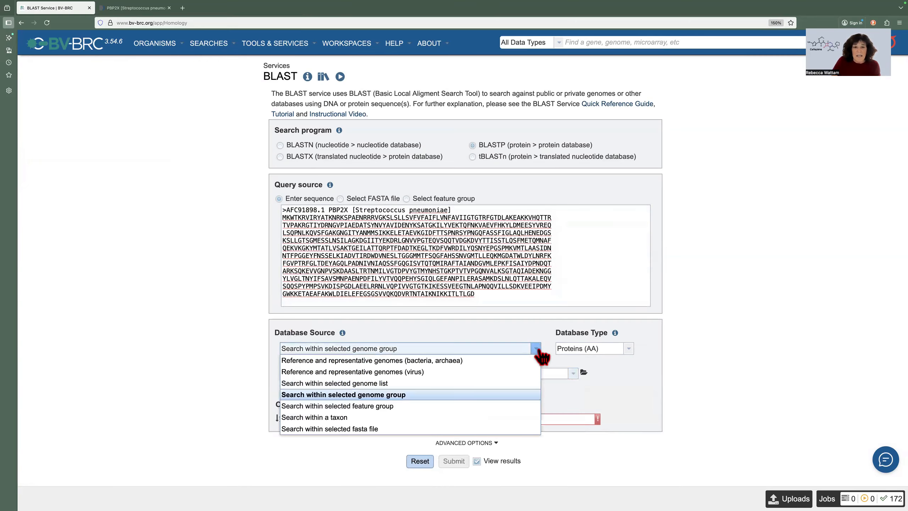
{"action": "left_click", "coordinate": [394, 406]}
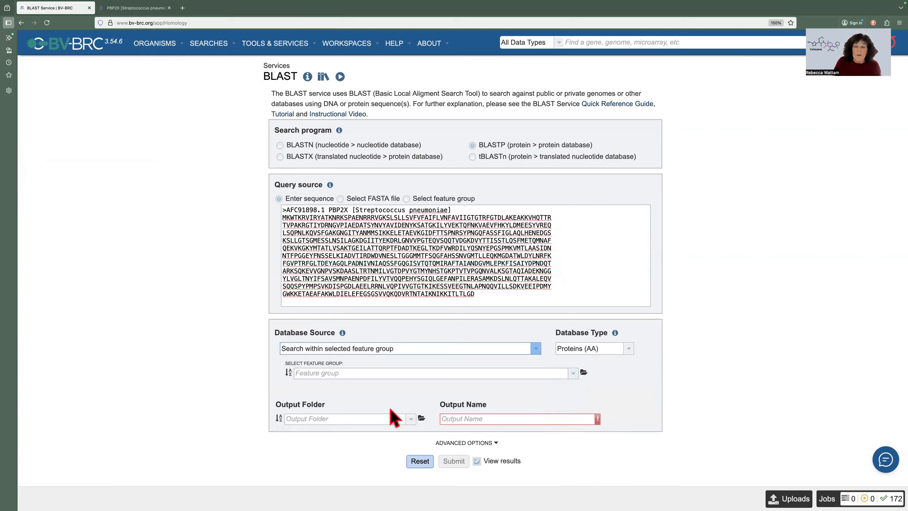
{"action": "left_click", "coordinate": [584, 374]}
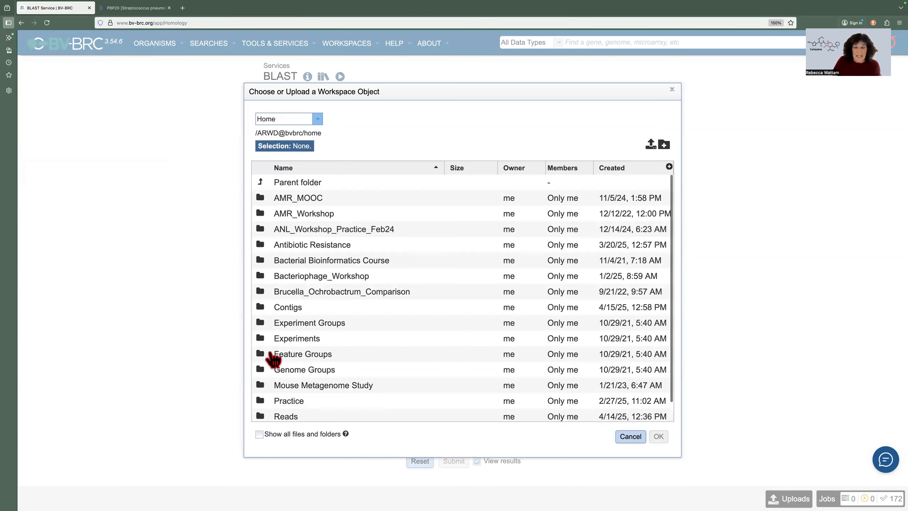
{"action": "double_click", "coordinate": [261, 355]}
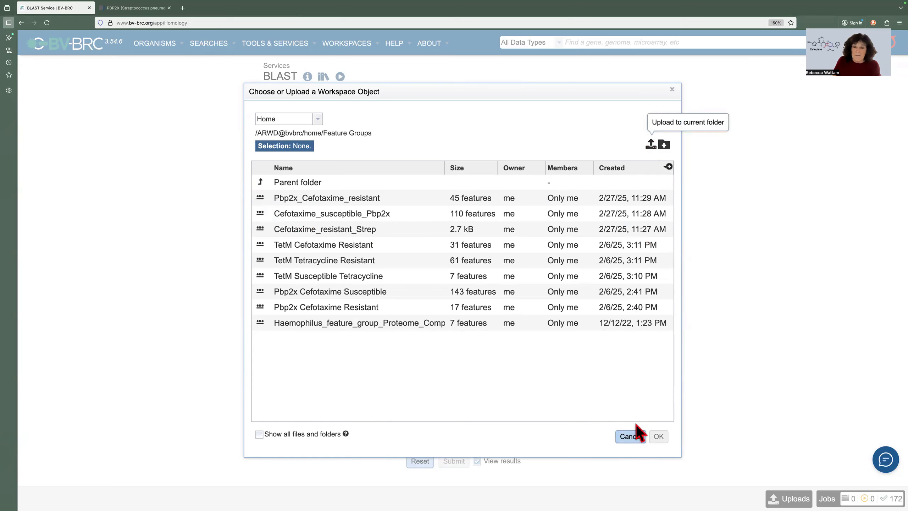
{"action": "left_click", "coordinate": [632, 438]}
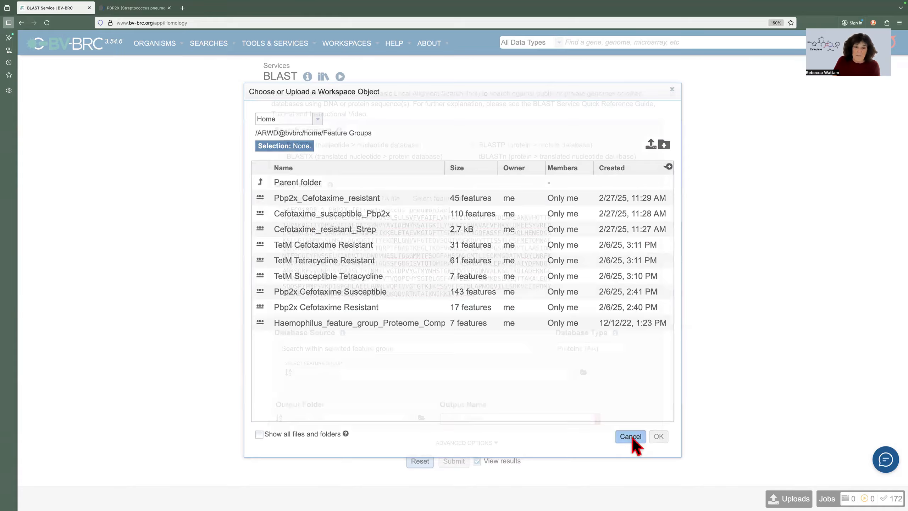
Step: Set the database source to the file Streptococcus resistance proteins.fasta from BV-BRC Workshop/AMR_Workshop/Streptococcus/10_Proteome Comparison
{"action": "left_click", "coordinate": [537, 350]}
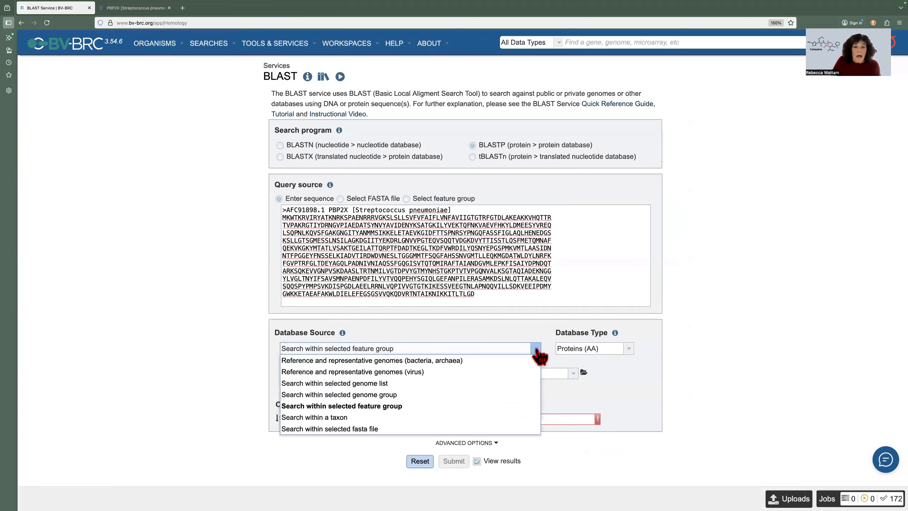
{"action": "left_click", "coordinate": [345, 429]}
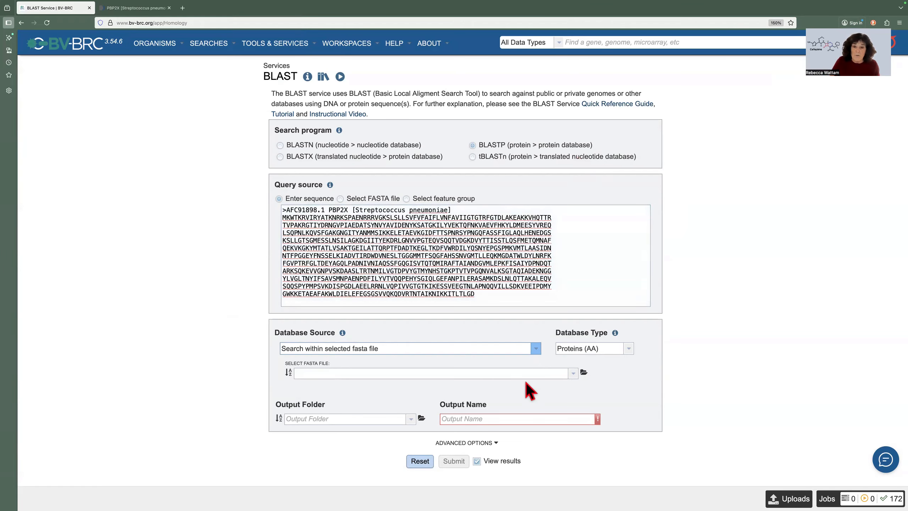
{"action": "left_click", "coordinate": [584, 373]}
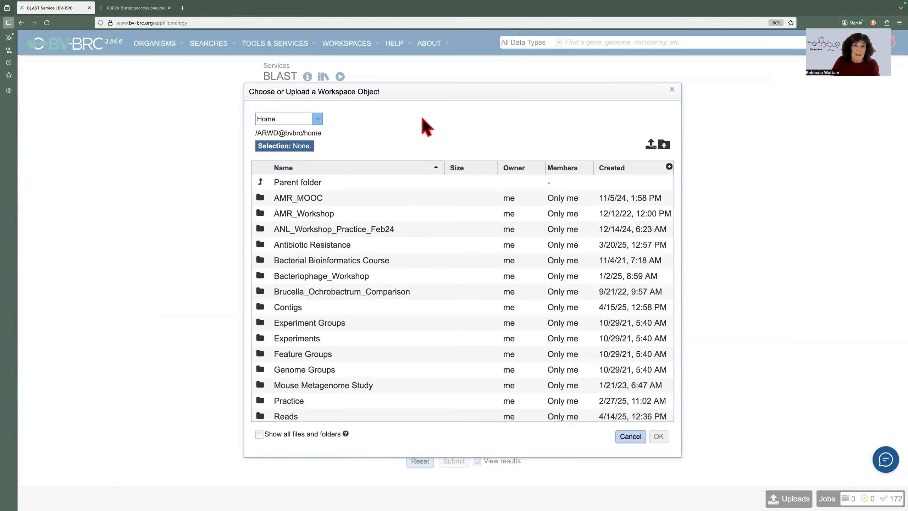
{"action": "left_click", "coordinate": [318, 120]}
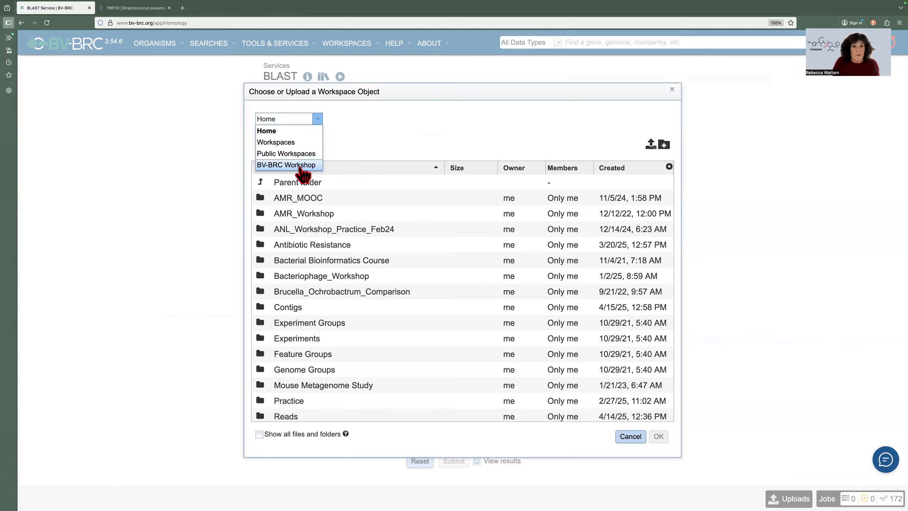
{"action": "left_click", "coordinate": [278, 166]}
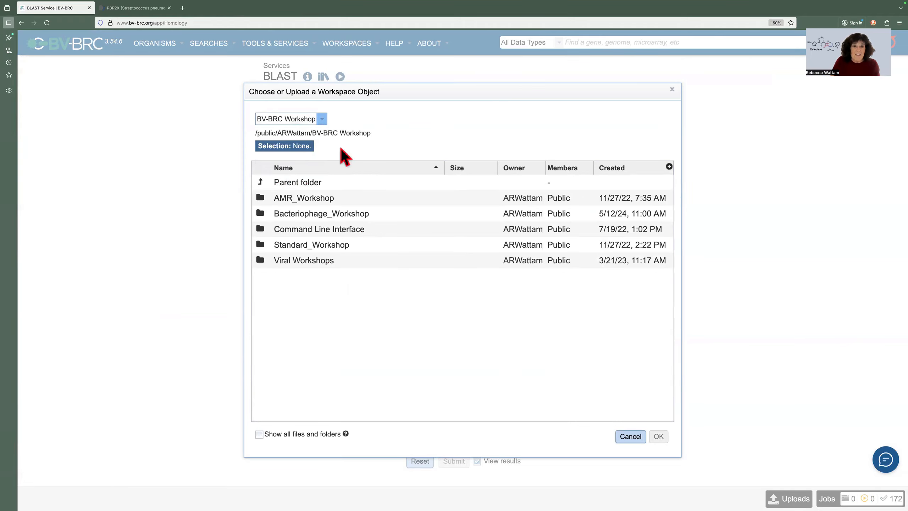
{"action": "double_click", "coordinate": [261, 200]}
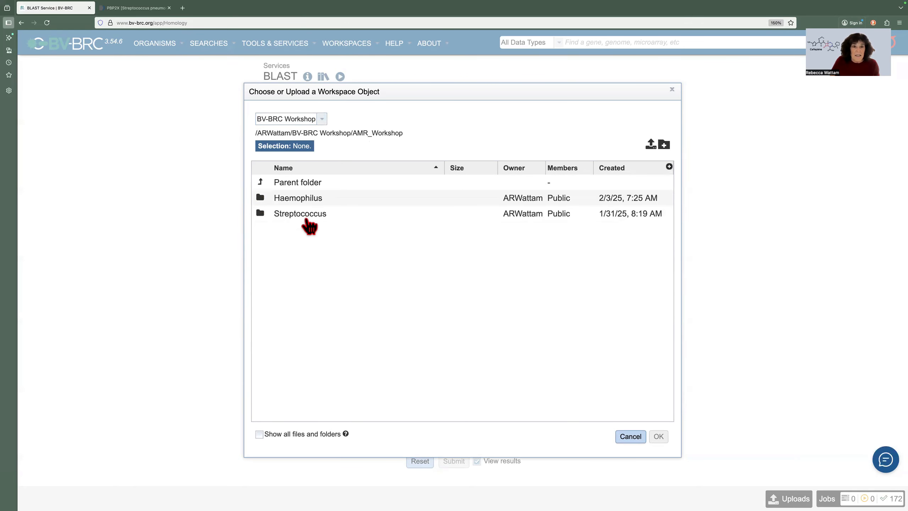
{"action": "double_click", "coordinate": [262, 215]}
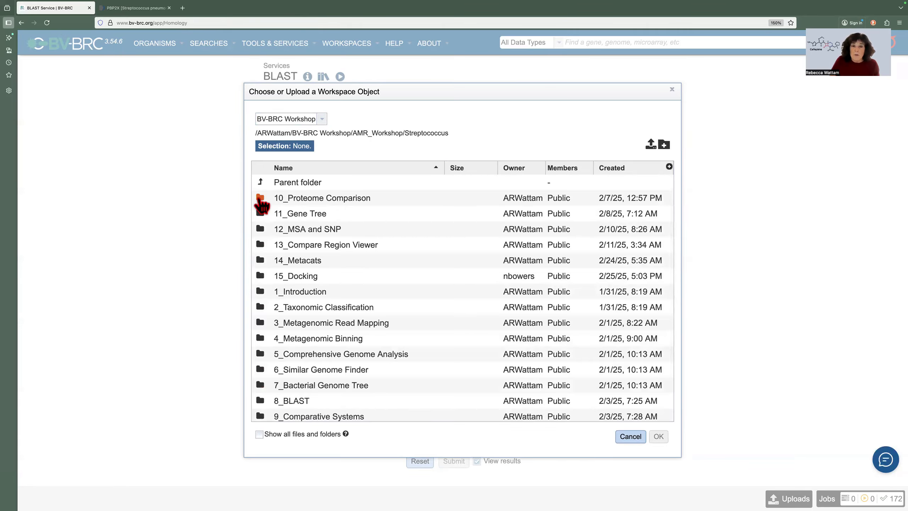
{"action": "double_click", "coordinate": [261, 200]}
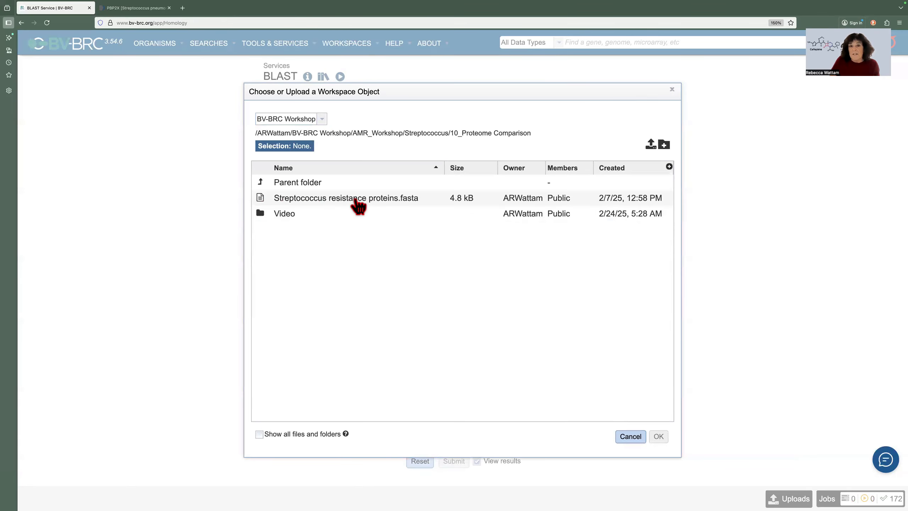
{"action": "left_click", "coordinate": [385, 200]}
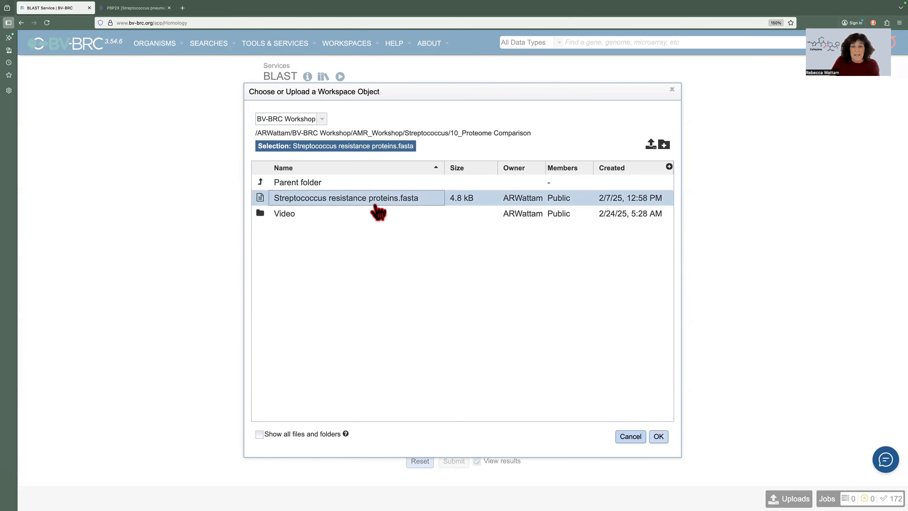
{"action": "left_click", "coordinate": [659, 437]}
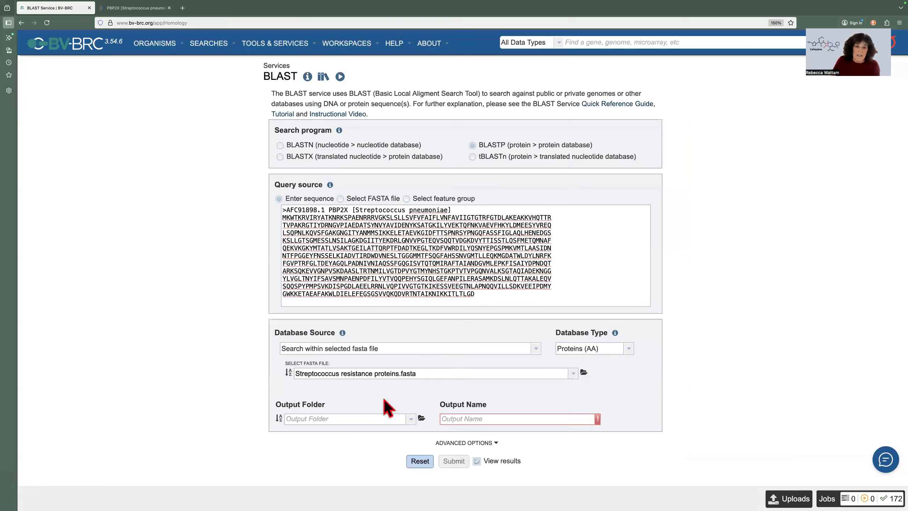
Step: Set the job's output folder to BLAST in /home/AMR_MOOC
{"action": "left_click", "coordinate": [340, 417]}
{"action": "type", "text": "BLAST"}
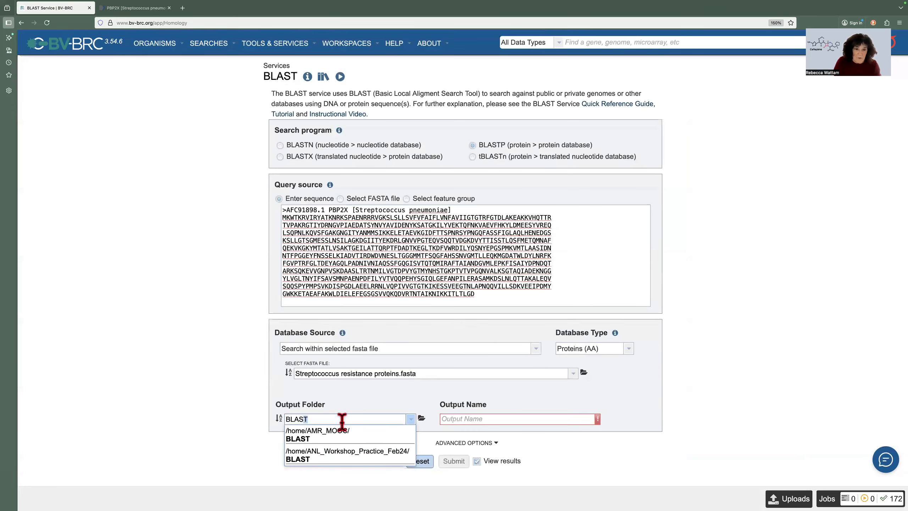
{"action": "left_click", "coordinate": [342, 439]}
Step: Name the job output PBP2x_AFC91898_fasta file, using the accession from the query sequence header
{"action": "left_click", "coordinate": [449, 418]}
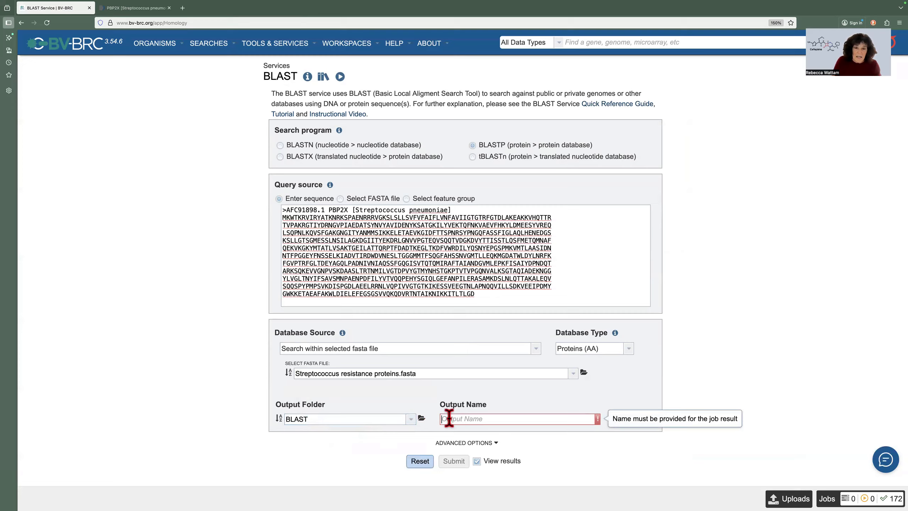
{"action": "type", "text": "PBP"}
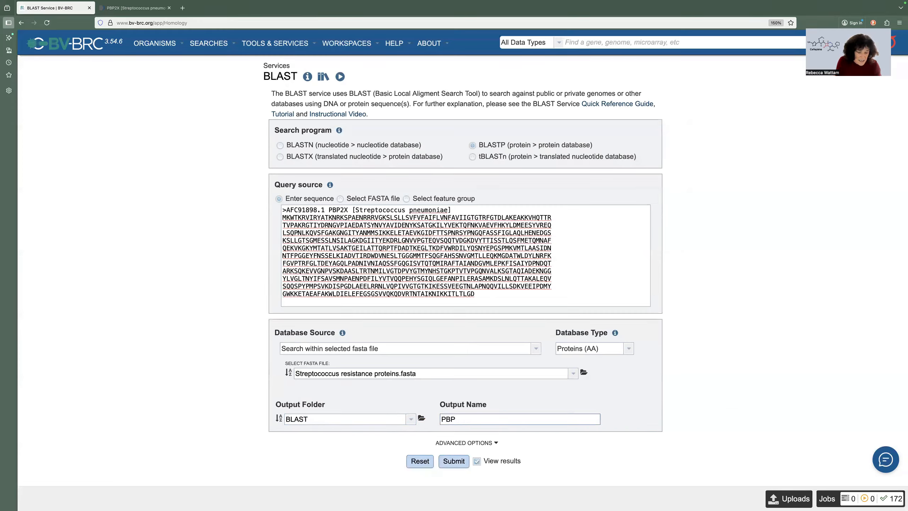
{"action": "type", "text": "2x_"}
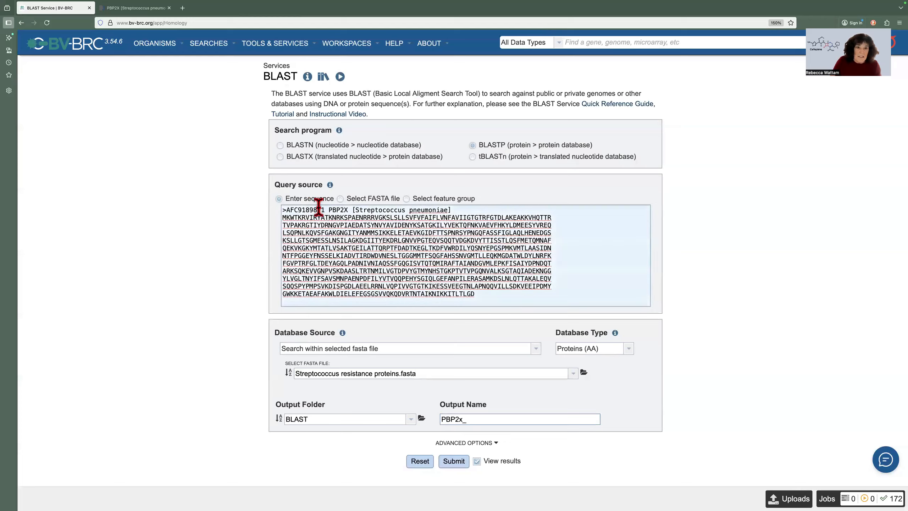
{"action": "left_click_drag", "start_coordinate": [315, 211], "coordinate": [288, 211]}
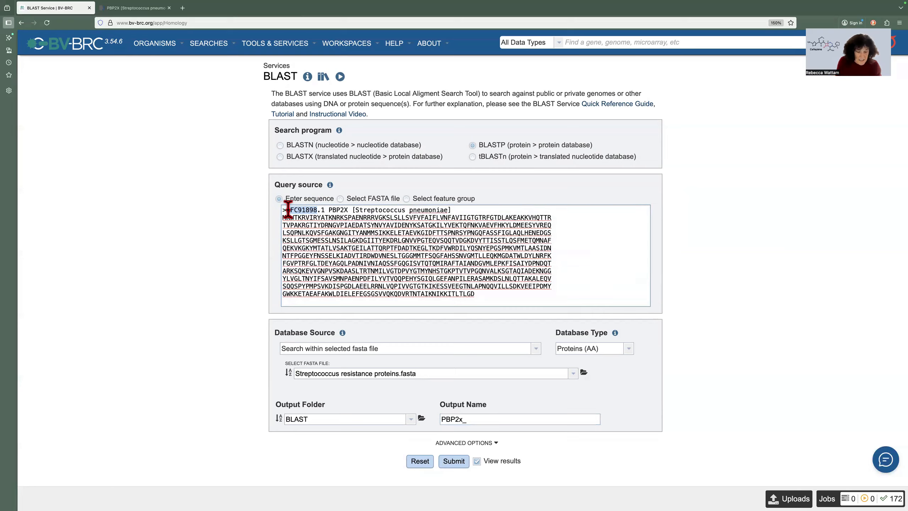
{"action": "left_click", "coordinate": [468, 420]}
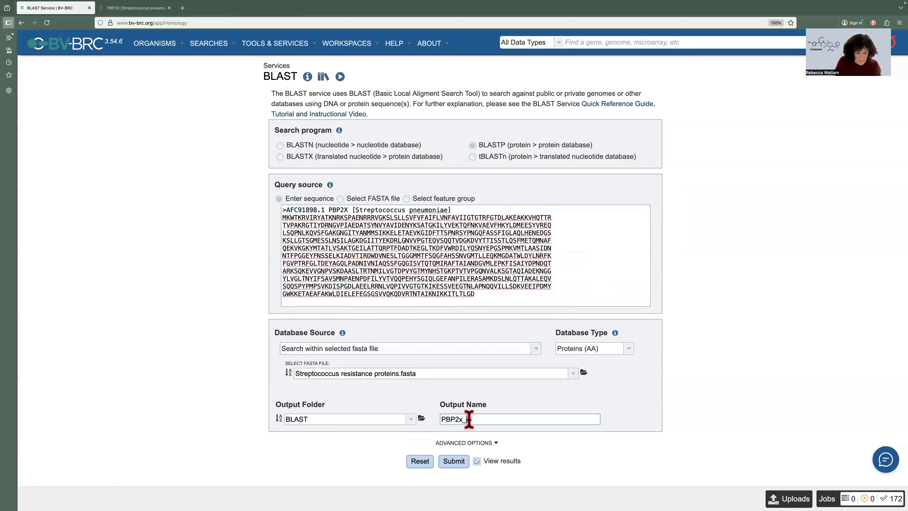
{"action": "type", "text": "AFC91898"}
{"action": "type", "text": "_"}
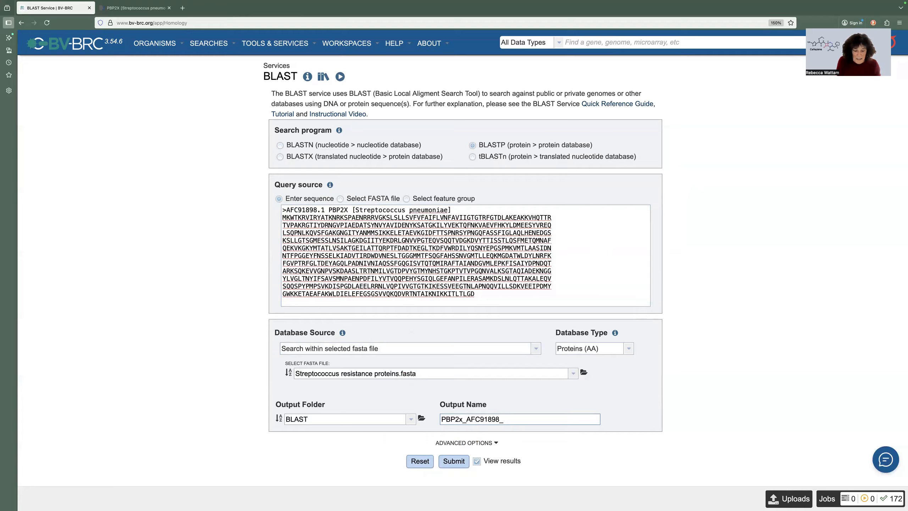
{"action": "type", "text": "fasta file"}
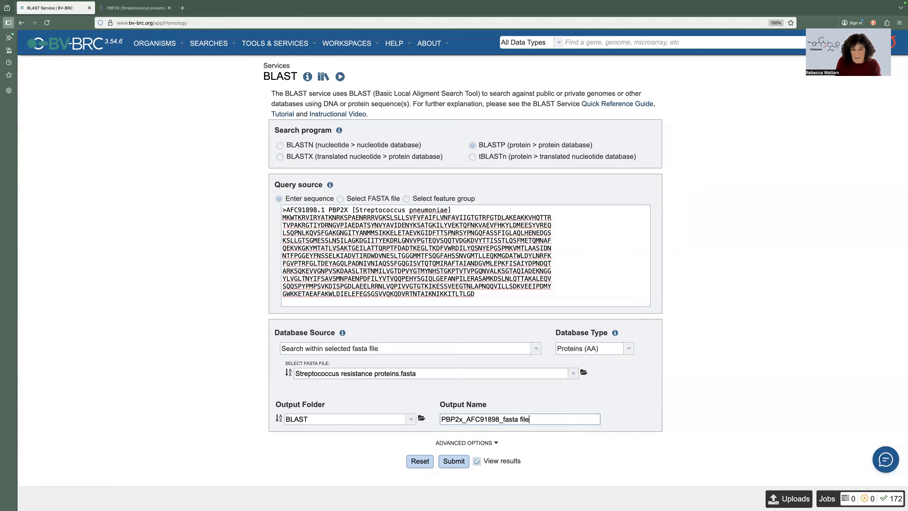
Step: Turn off the View results option and submit the BLAST job
{"action": "left_click", "coordinate": [477, 462]}
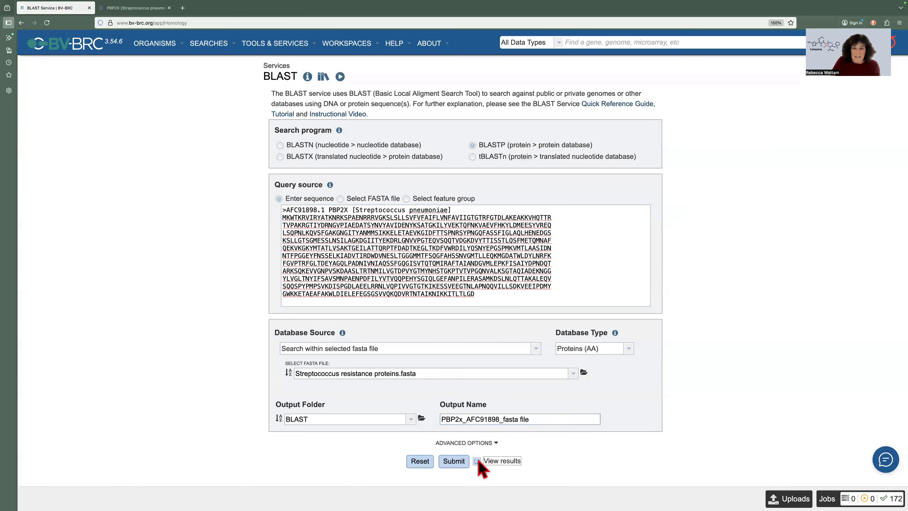
{"action": "left_click", "coordinate": [455, 461]}
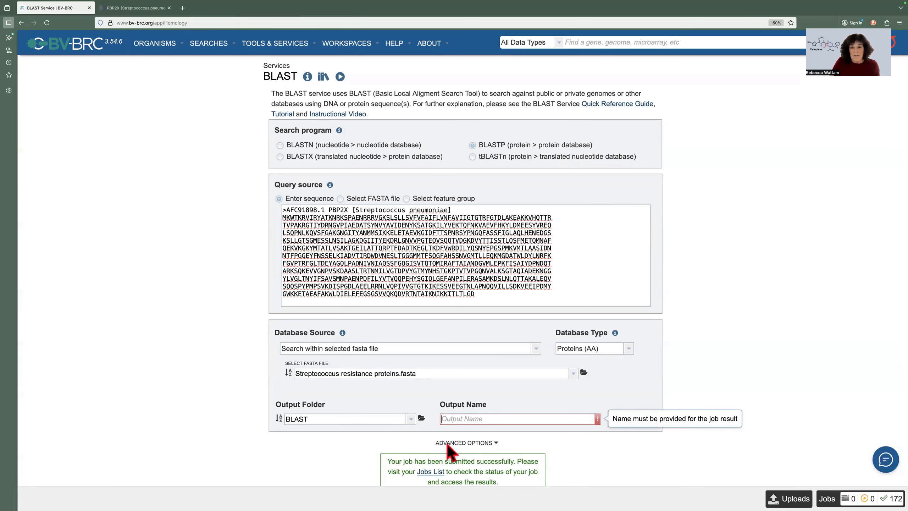
{"action": "scroll", "coordinate": [448, 451], "scroll_direction": "down", "scroll_amount": 2}
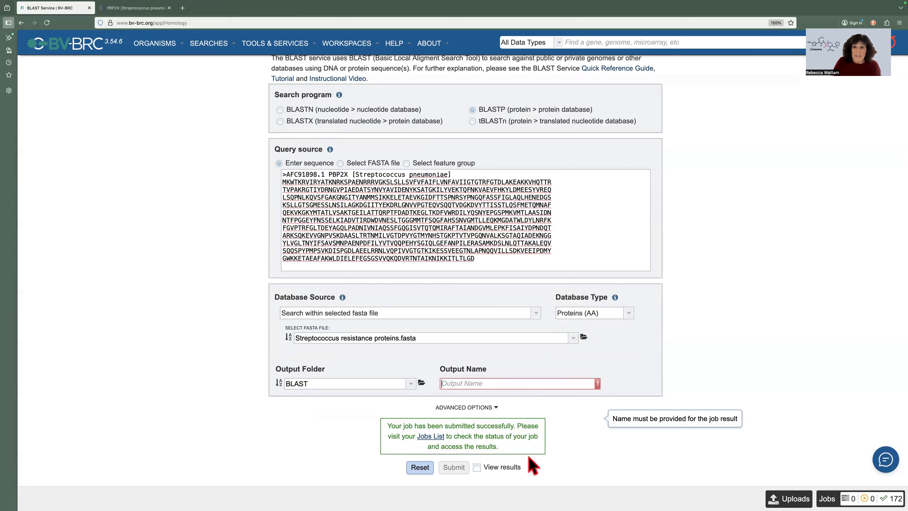
Step: Open the jobs list and view the result folder of the completed Homology job PBP2X Fasta file
{"action": "left_click", "coordinate": [827, 490]}
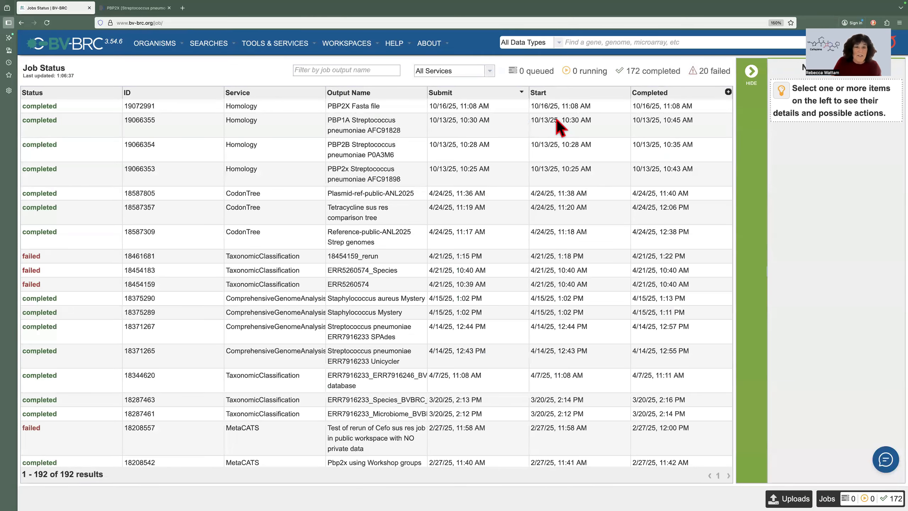
{"action": "scroll", "coordinate": [472, 111], "scroll_direction": "down", "scroll_amount": 1}
{"action": "scroll", "coordinate": [464, 113], "scroll_direction": "up", "scroll_amount": 1}
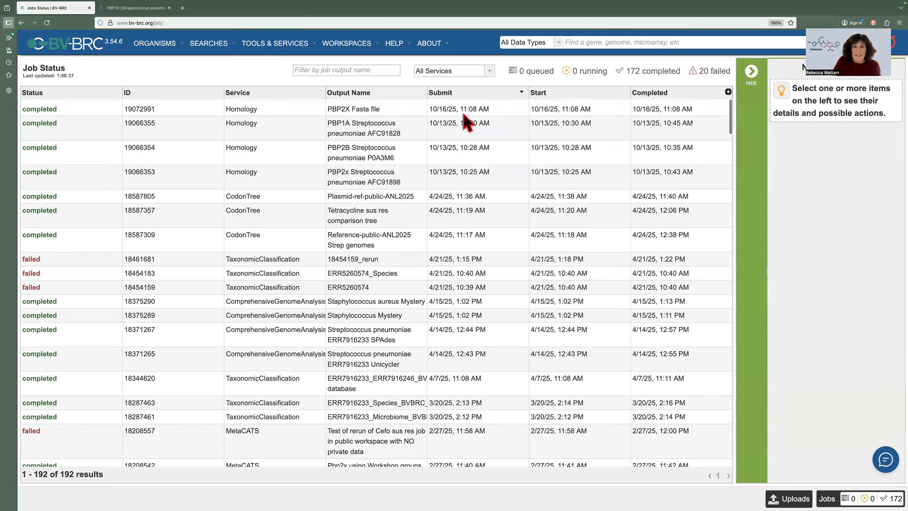
{"action": "left_click", "coordinate": [449, 105]}
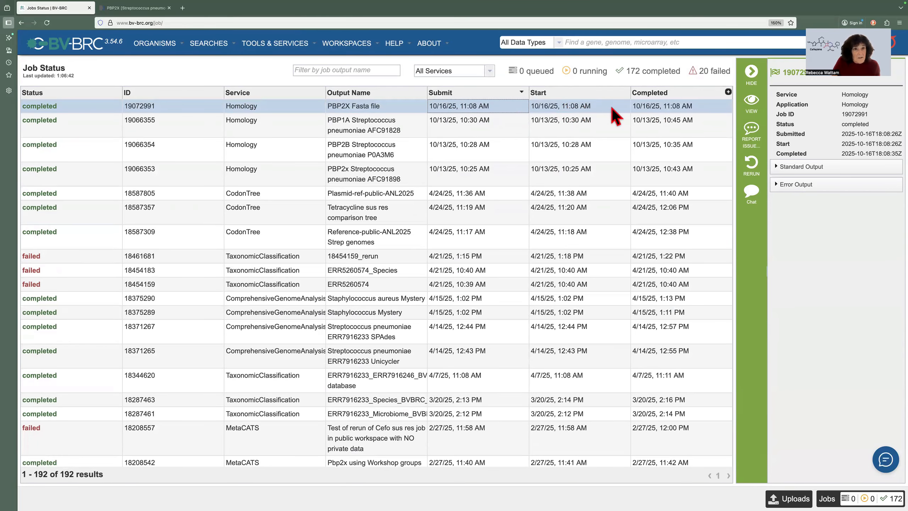
{"action": "left_click", "coordinate": [752, 104]}
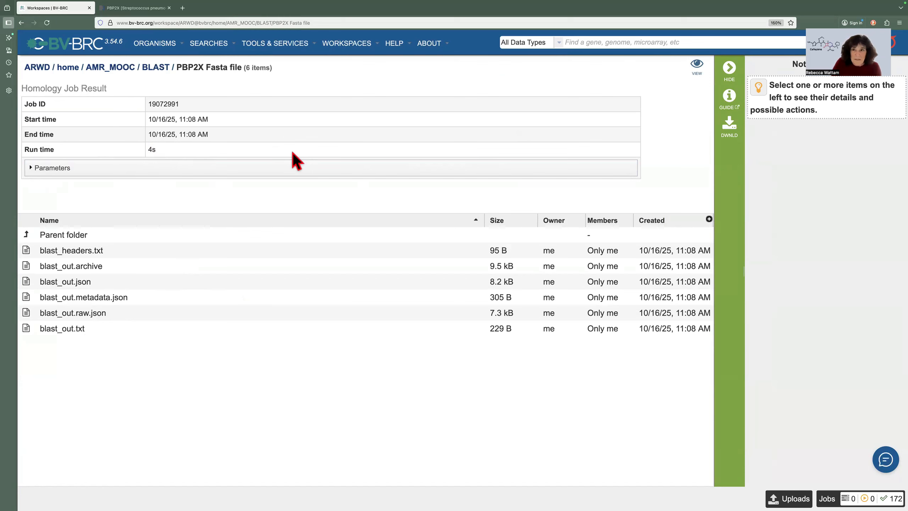
Step: View the job's BLAST hit table and select the hit with subject ID AFC91898.1 to show its details
{"action": "left_click", "coordinate": [696, 65]}
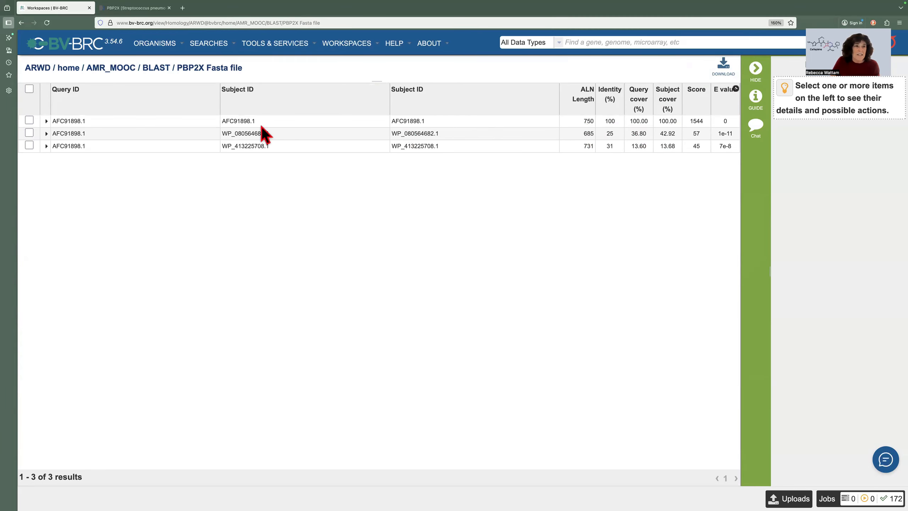
{"action": "left_click", "coordinate": [29, 120]}
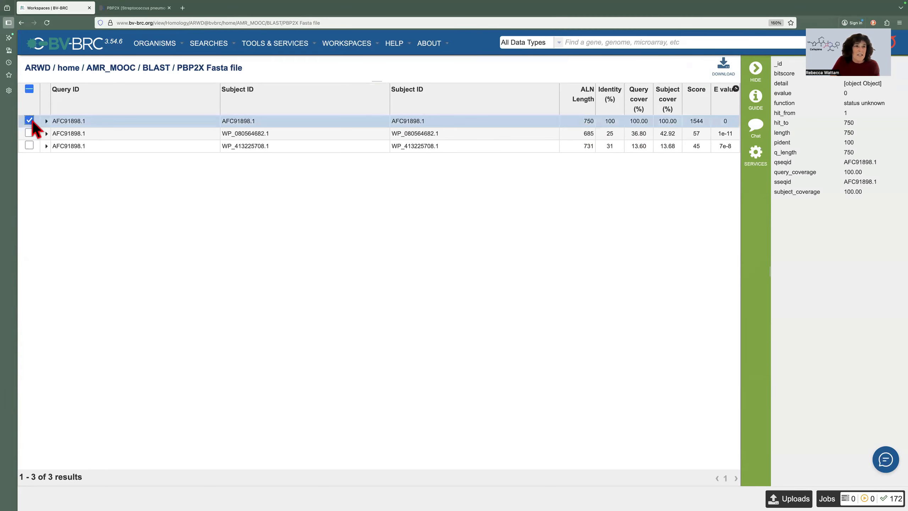